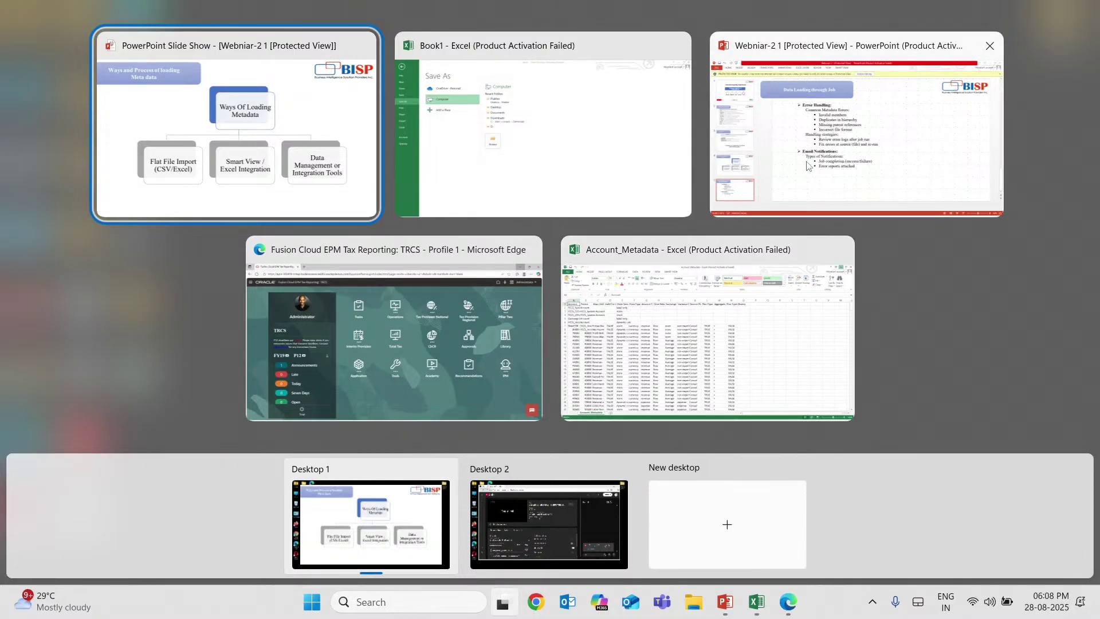
Switch to the Account_Metadata workbook in Excel and examine its account rows and header columns, including Variance Reporting, Data Type and Data Storage
{"action": "left_click", "coordinate": [789, 601]}
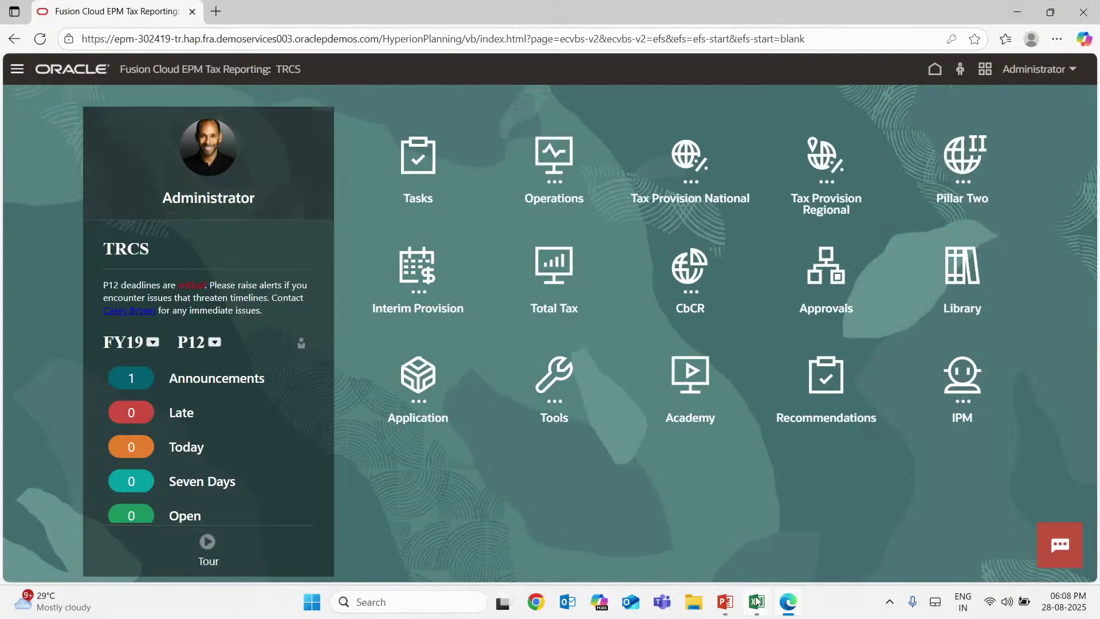
{"action": "mouse_move", "coordinate": [756, 600]}
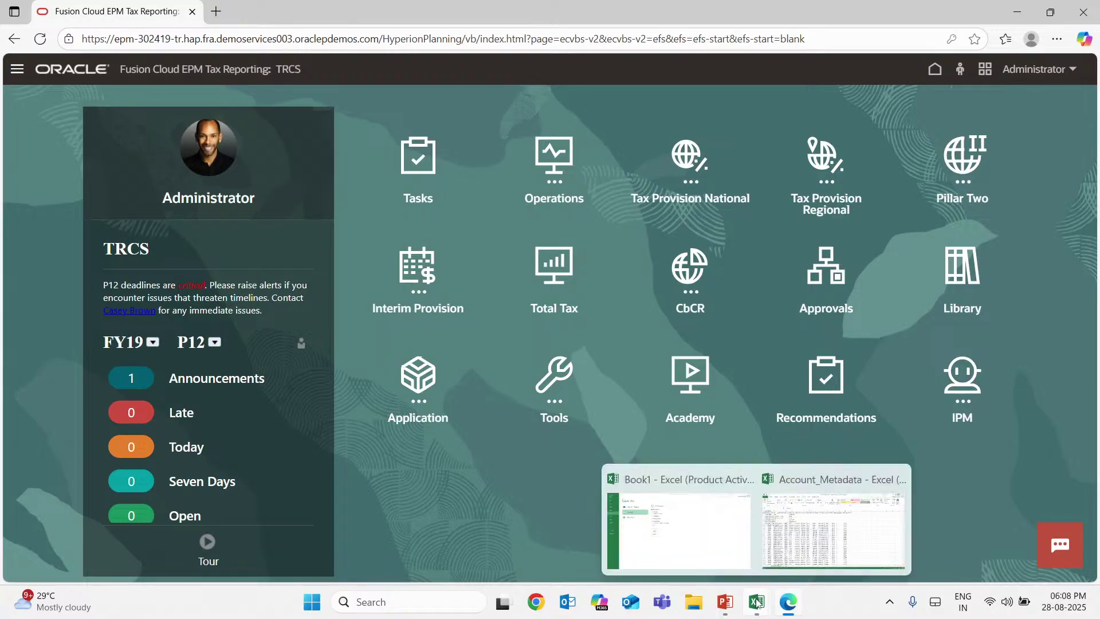
{"action": "left_click", "coordinate": [834, 530]}
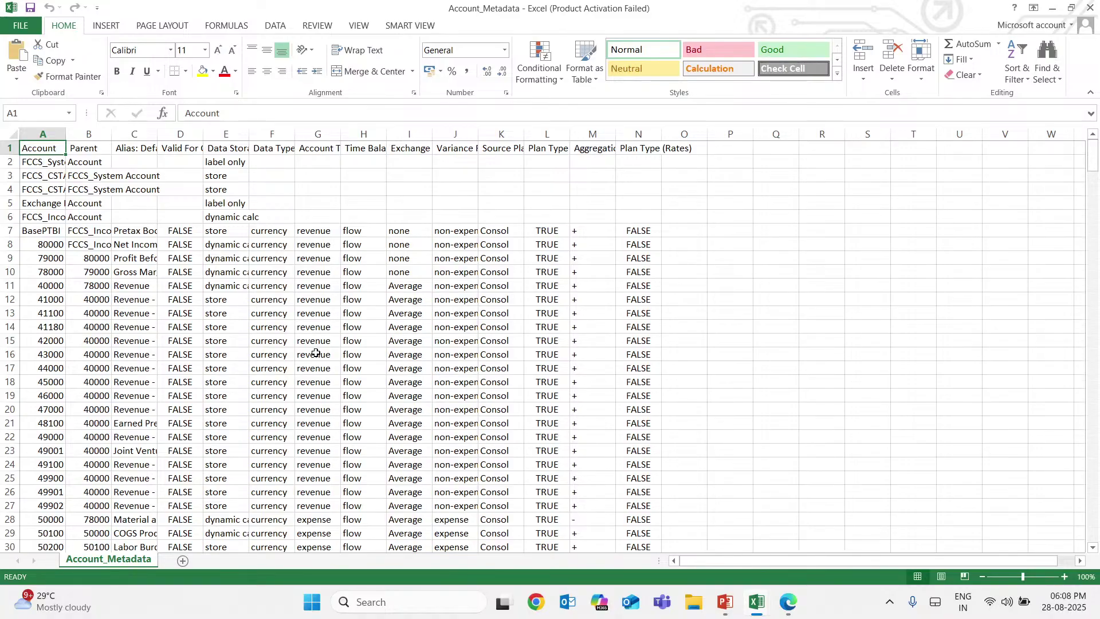
{"action": "left_click_drag", "start_coordinate": [1094, 160], "coordinate": [1095, 211]}
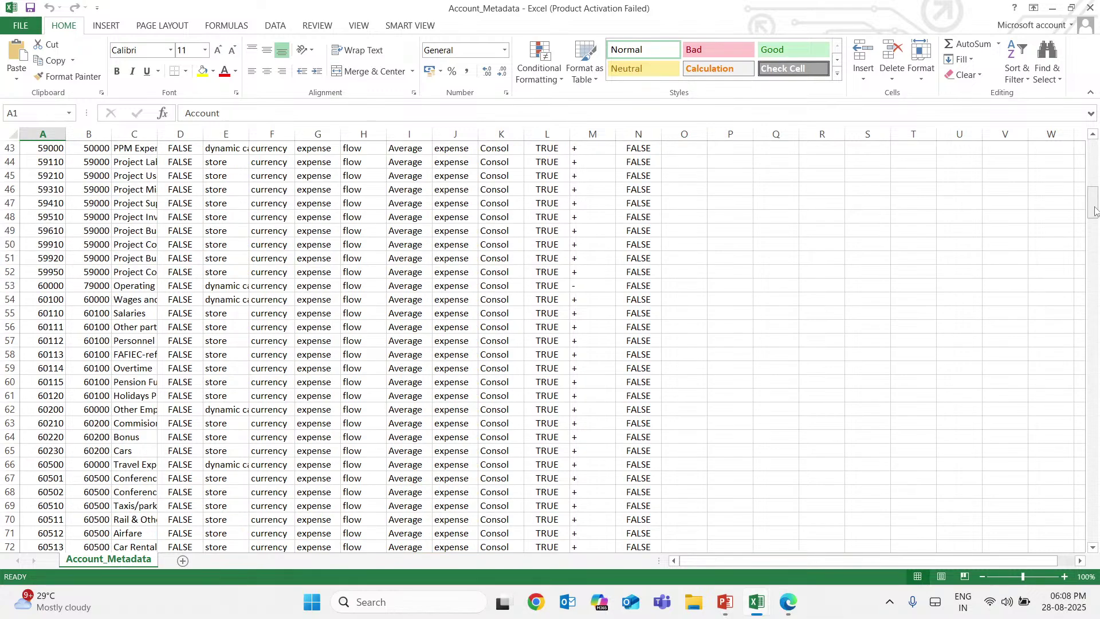
{"action": "left_click_drag", "start_coordinate": [1094, 212], "coordinate": [1094, 160]}
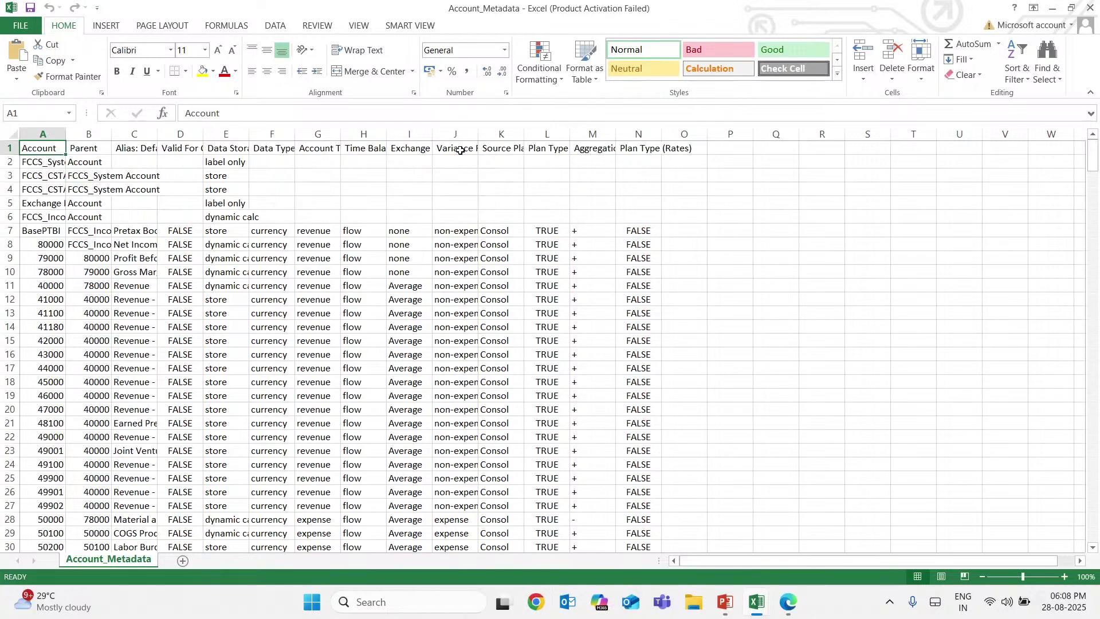
{"action": "left_click", "coordinate": [460, 150]}
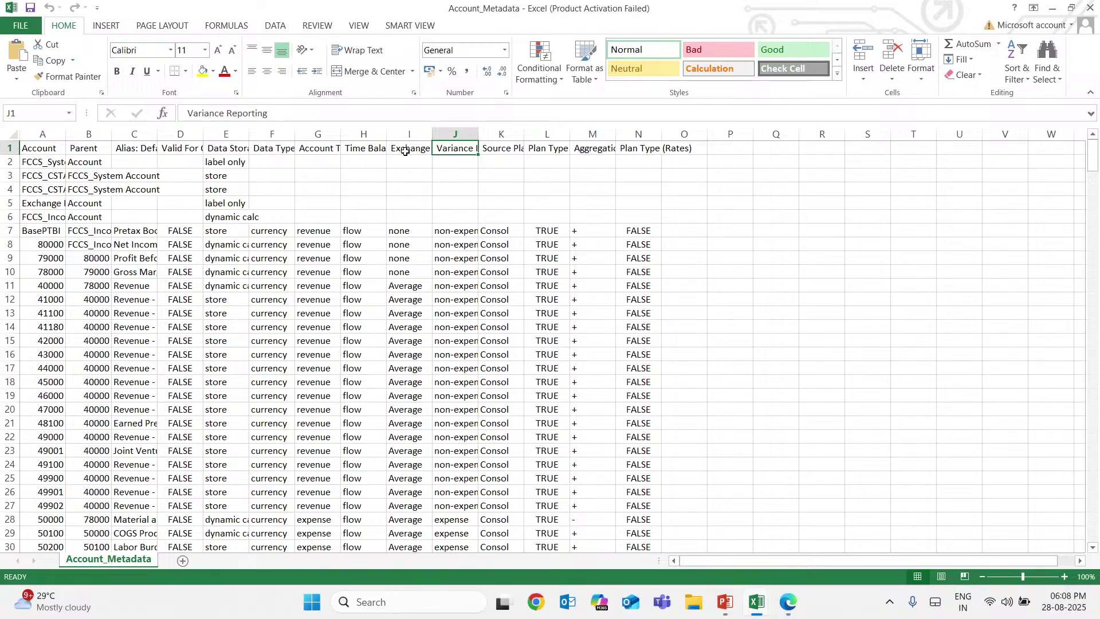
{"action": "left_click", "coordinate": [317, 161]}
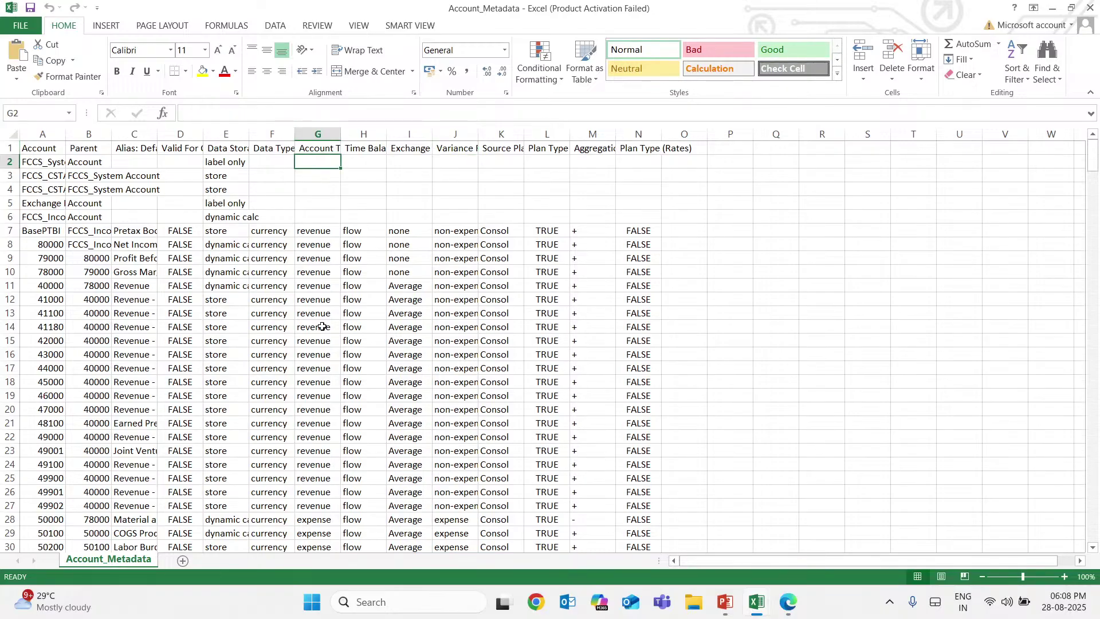
{"action": "key", "text": "Up"}
{"action": "key", "text": "Left"}
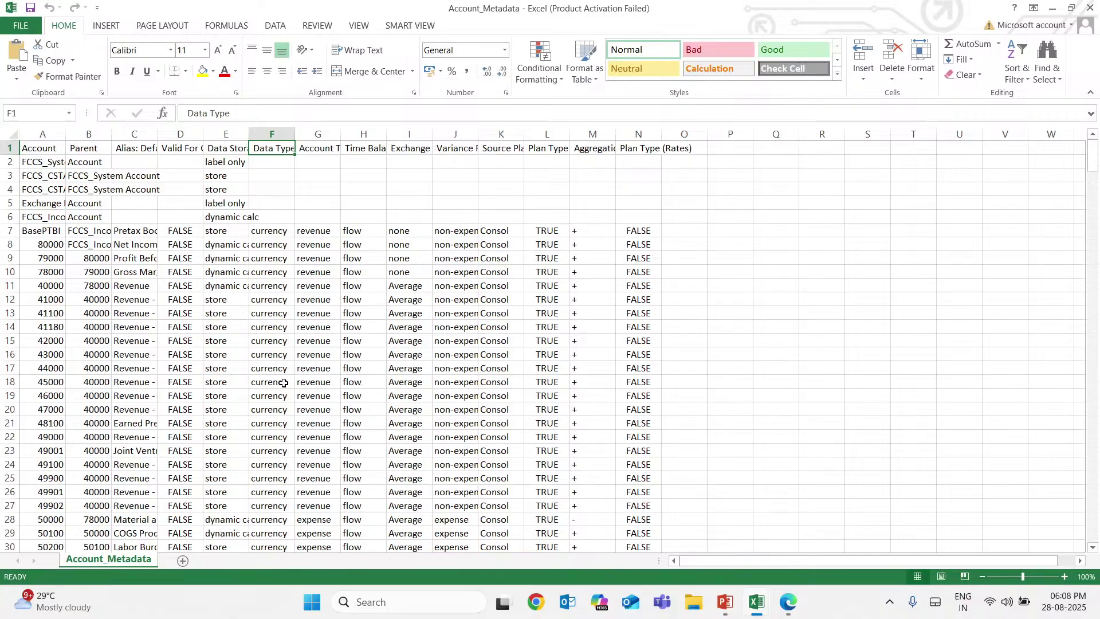
{"action": "key", "text": "Left"}
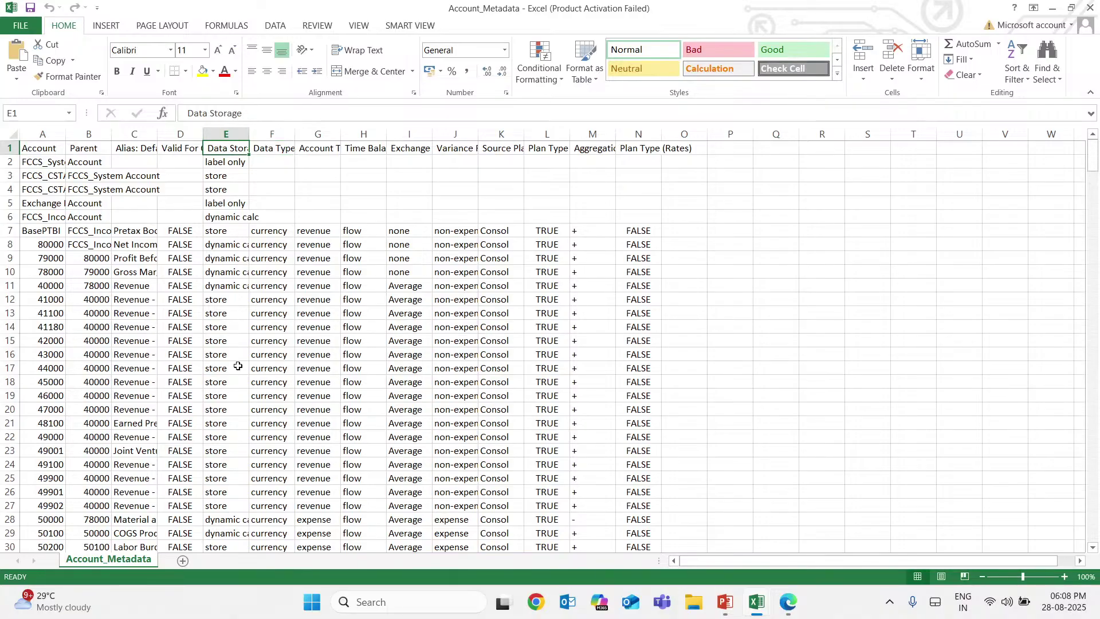
{"action": "scroll", "coordinate": [238, 366], "scroll_direction": "down", "scroll_amount": 1}
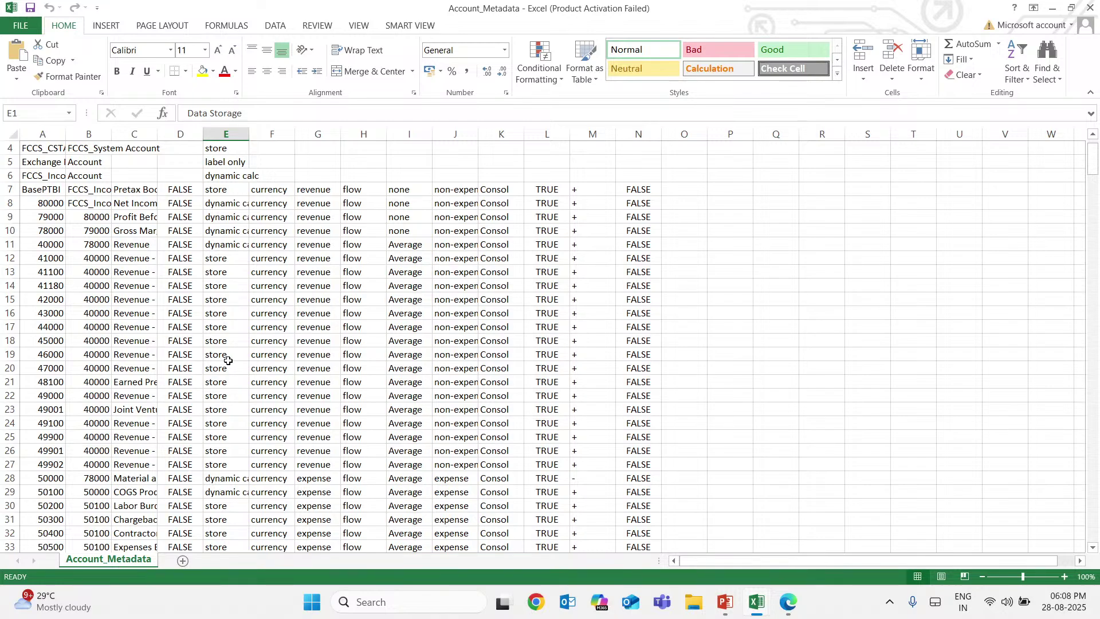
{"action": "scroll", "coordinate": [134, 223], "scroll_direction": "up", "scroll_amount": 1}
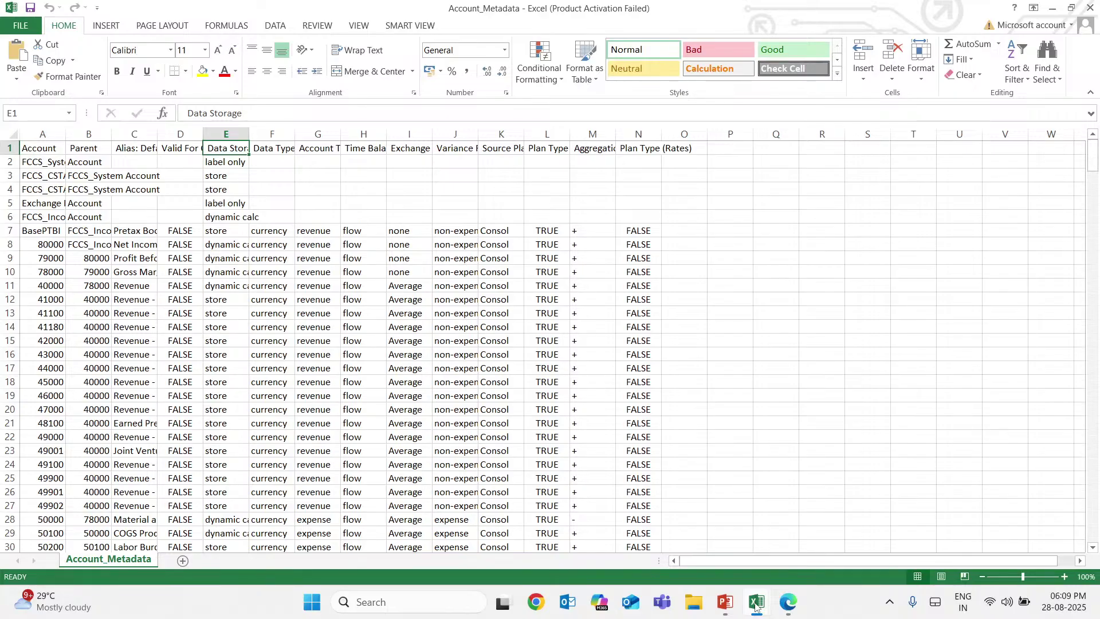
Check the file format offered when saving a copy of the Account_Metadata workbook, and leave without saving
{"action": "key", "text": "alt+f"}
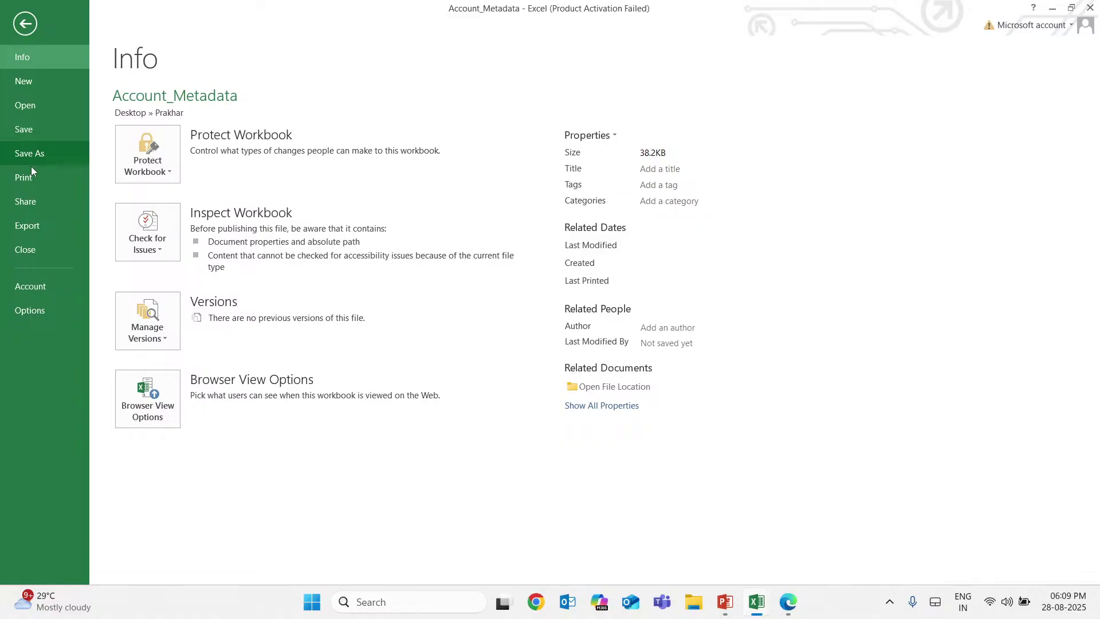
{"action": "left_click", "coordinate": [31, 166]}
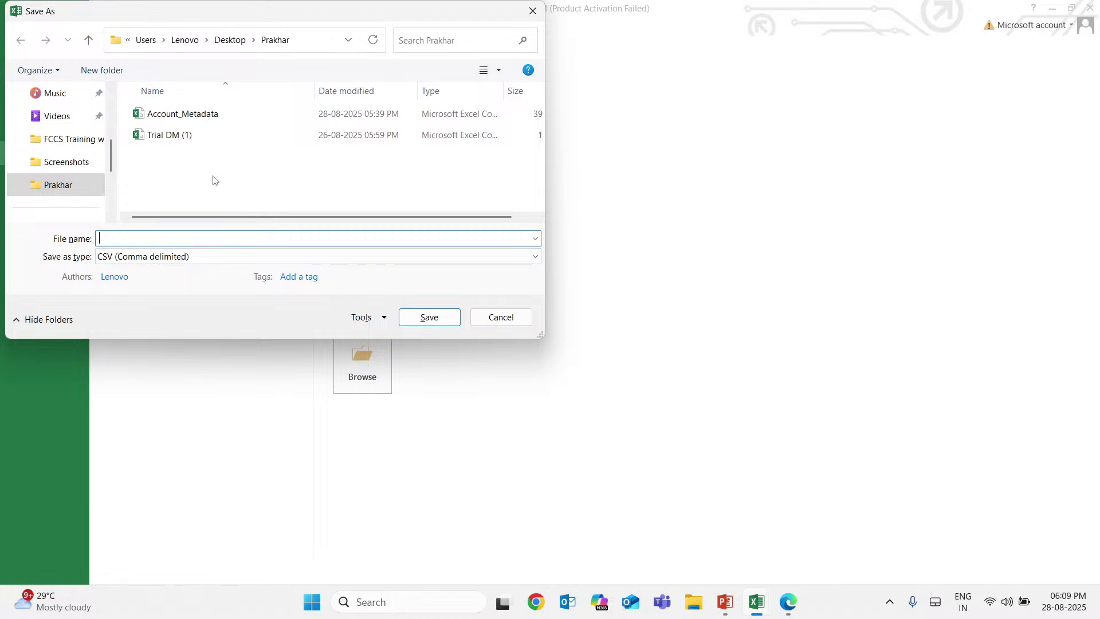
{"action": "key", "text": "Escape"}
{"action": "key", "text": "Escape"}
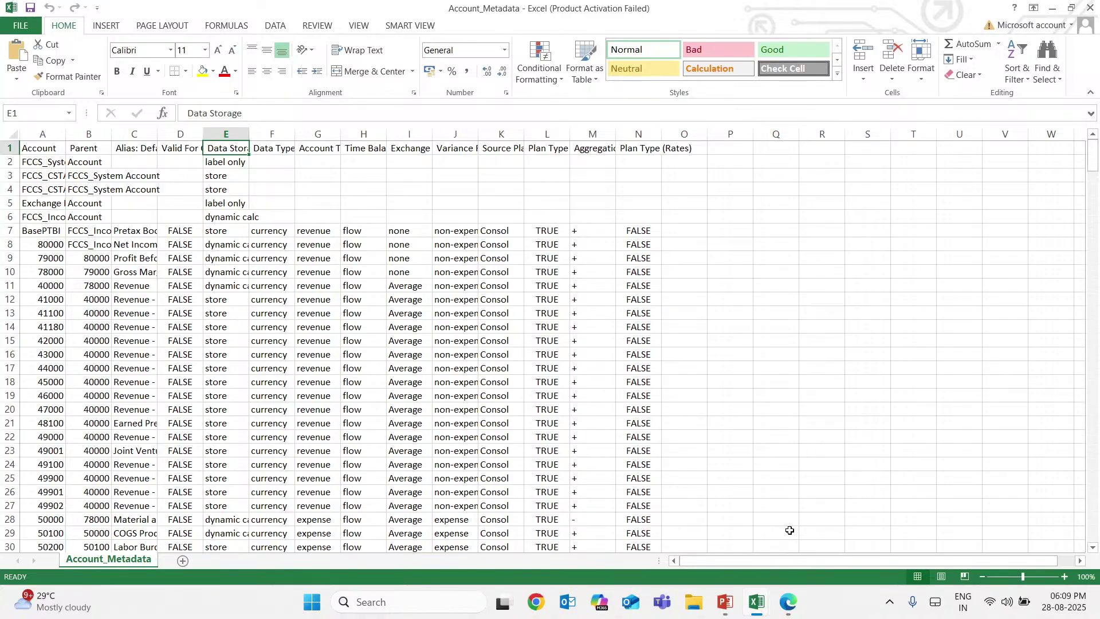
Switch to Oracle EPM Tax Reporting in the browser, open the Application overview and choose Account_Metadata.csv for upload to the inbox
{"action": "key", "text": "alt+Tab"}
{"action": "left_click", "coordinate": [414, 383]}
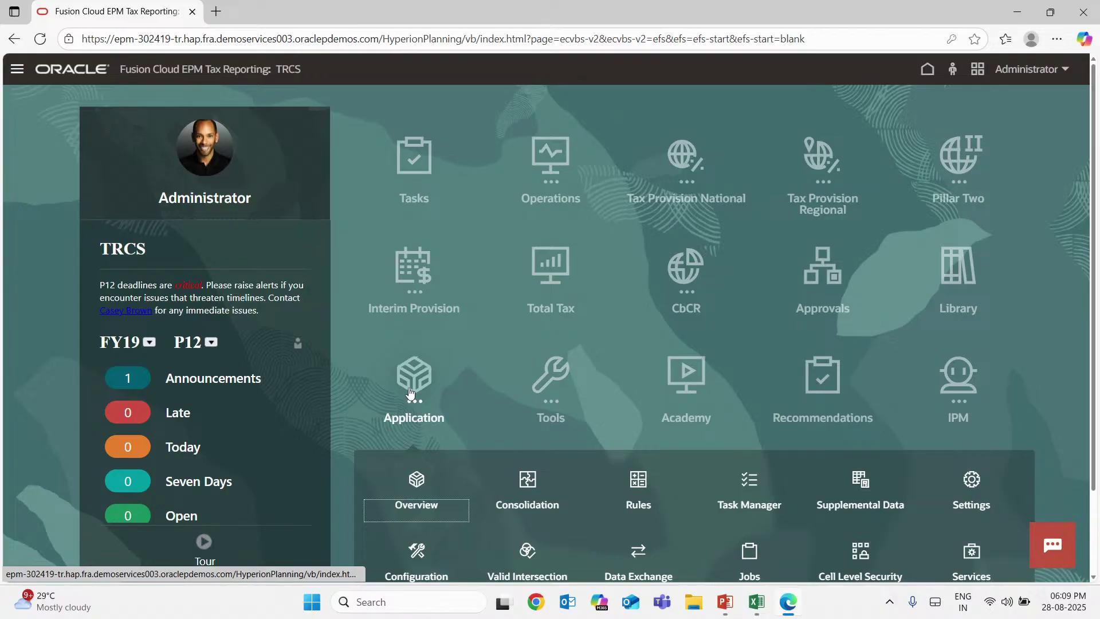
{"action": "left_click", "coordinate": [51, 60]}
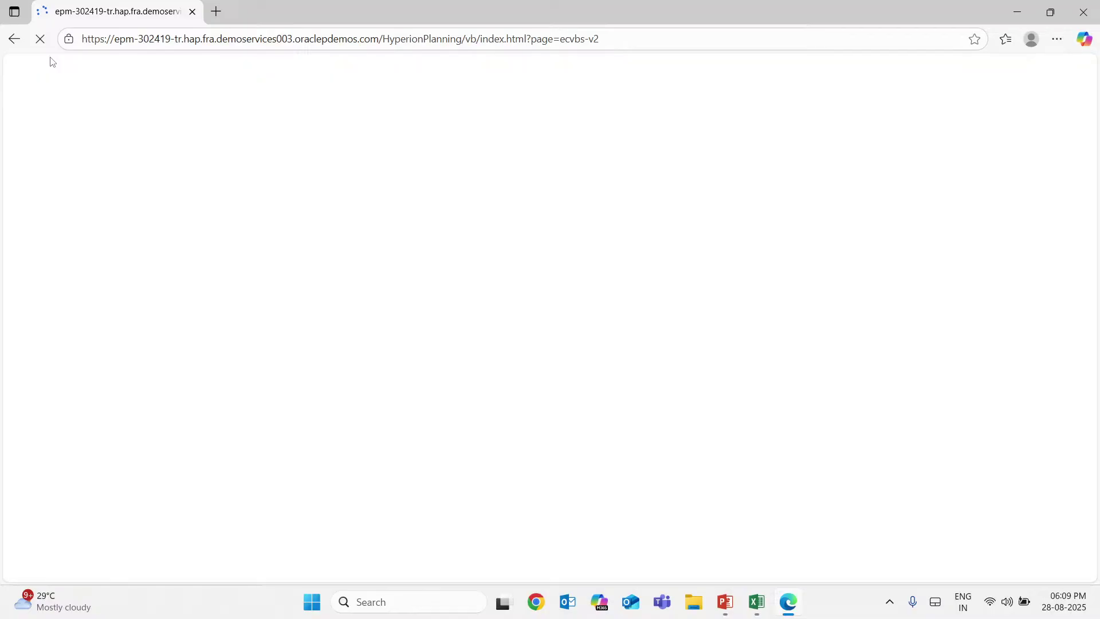
{"action": "scroll", "coordinate": [424, 400], "scroll_direction": "down", "scroll_amount": 2}
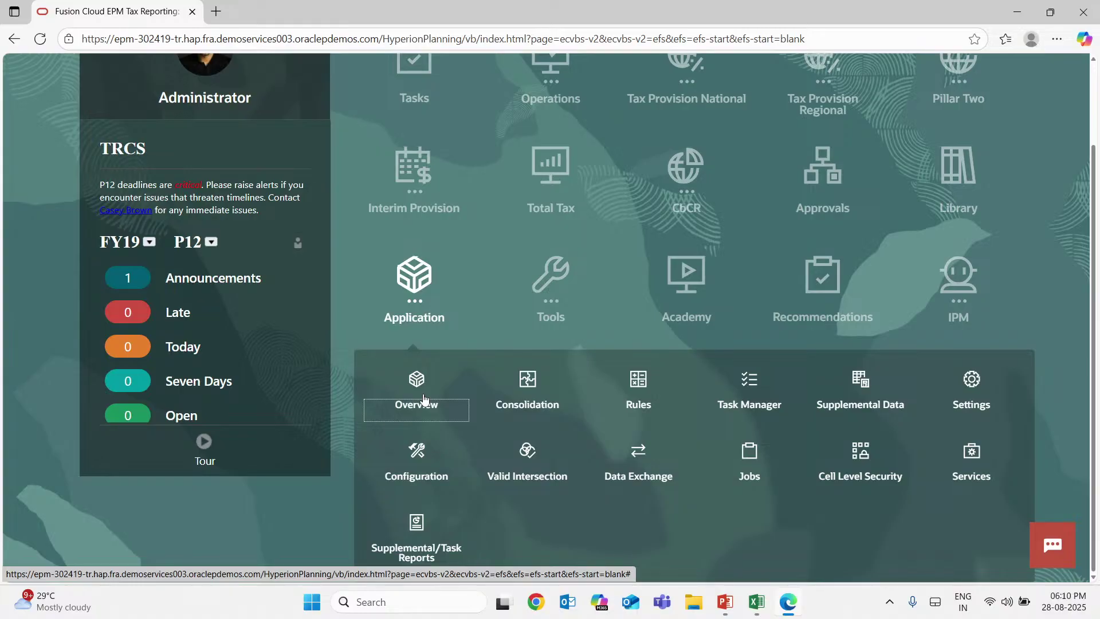
{"action": "left_click", "coordinate": [424, 400]}
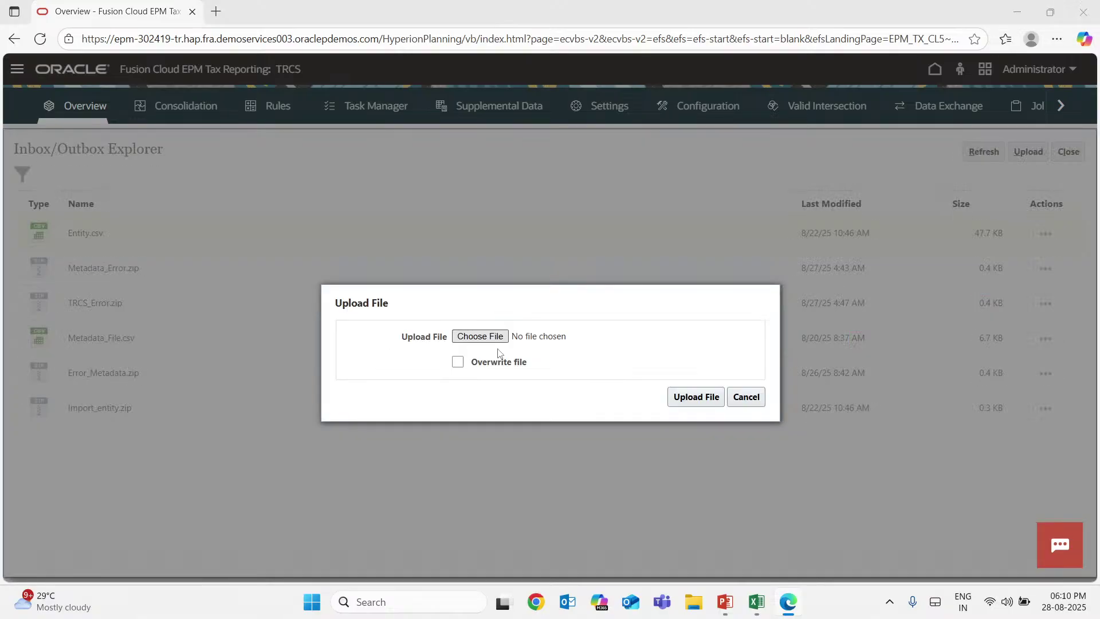
{"action": "left_click", "coordinate": [484, 337]}
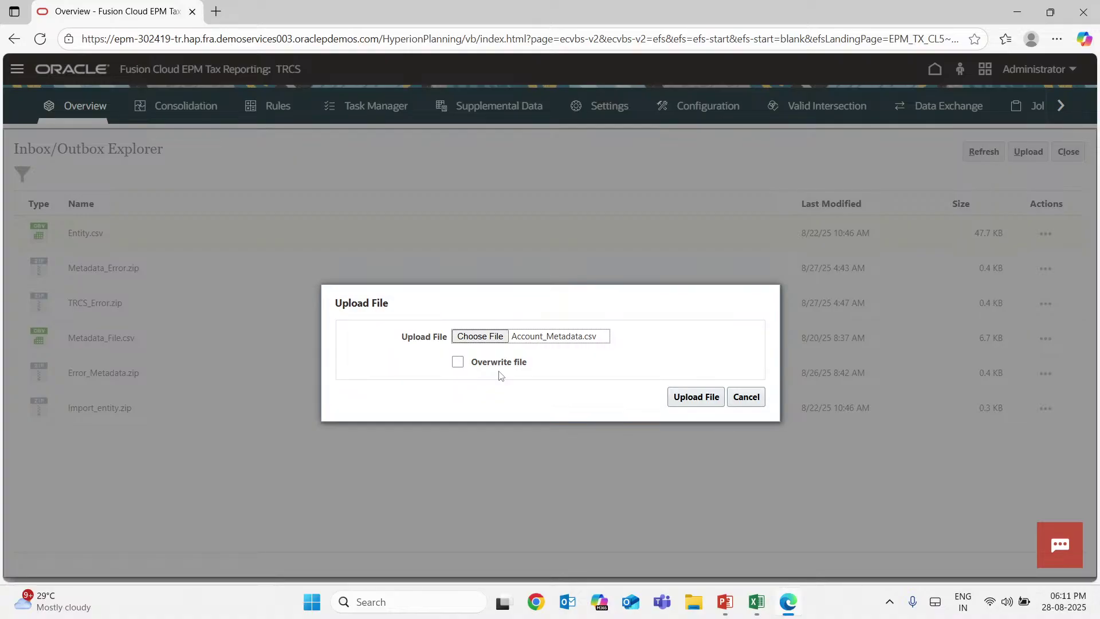
Create a metadata import from the application's dimensions, with Inbox as location and Account_Metadata.csv as the Account file
{"action": "left_click", "coordinate": [108, 179]}
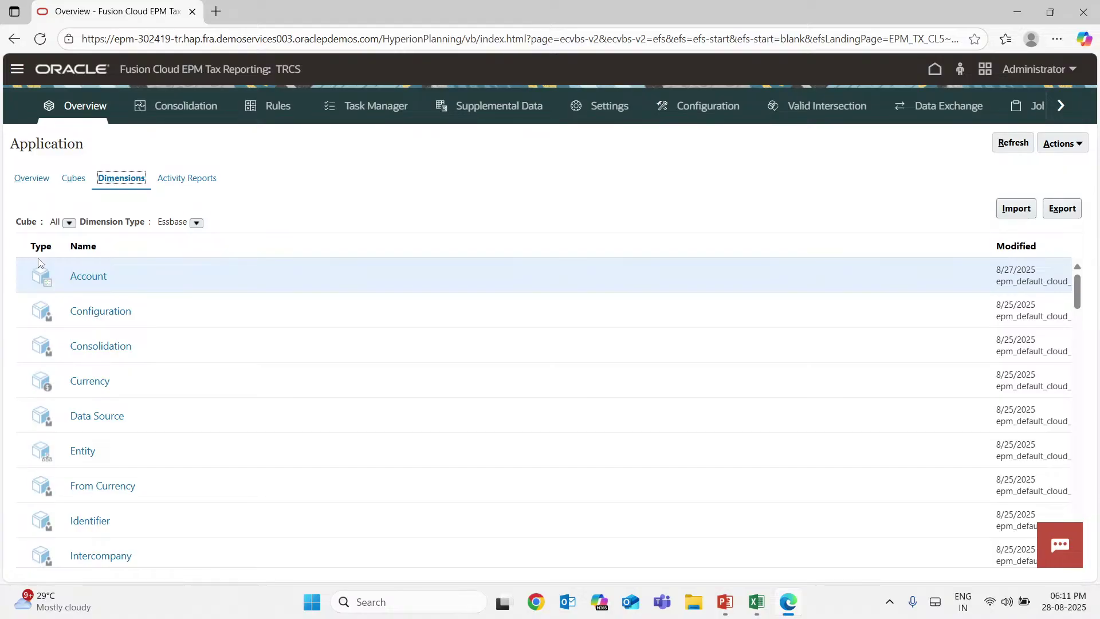
{"action": "left_click", "coordinate": [1016, 208]}
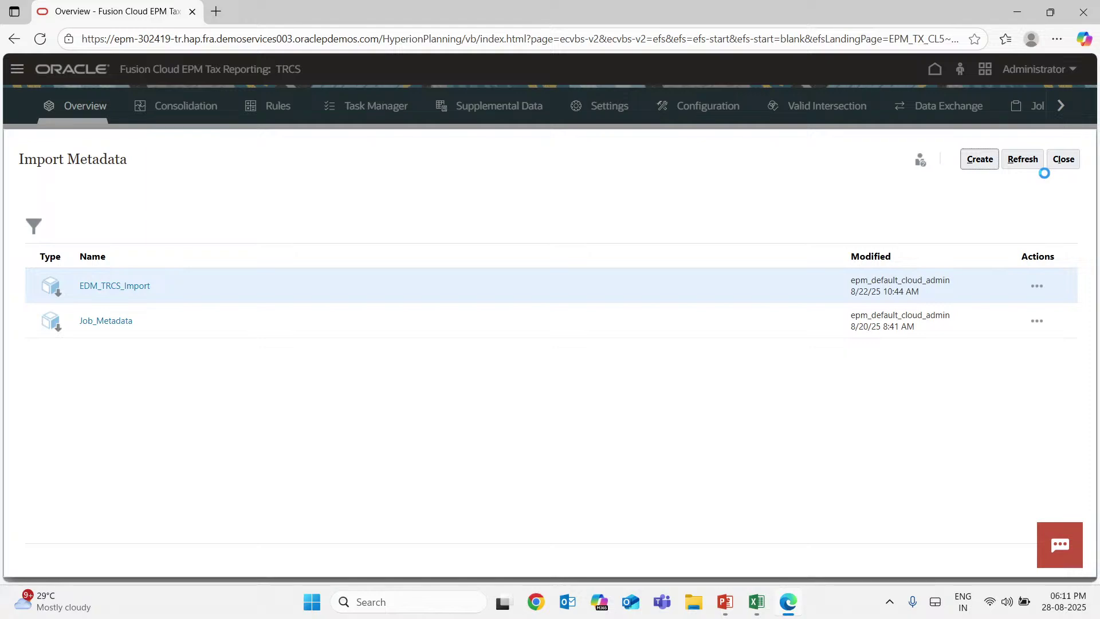
{"action": "left_click_drag", "start_coordinate": [213, 258], "coordinate": [238, 257]}
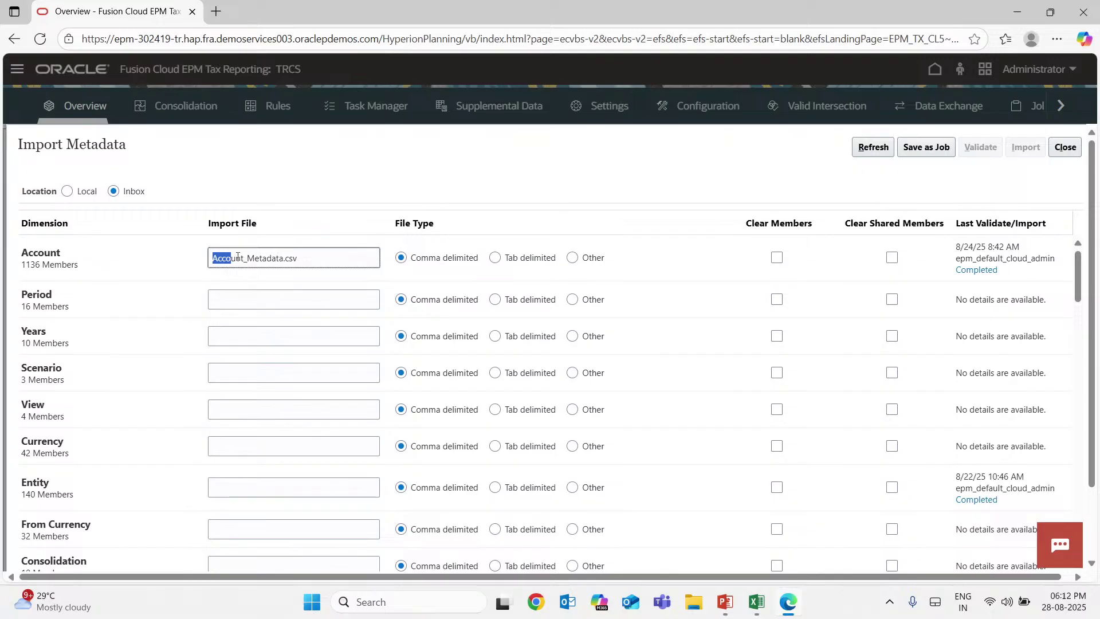
Import the Account dimension from the local comma-delimited Account_Metadata.csv with a database refresh on success, and check the job's status
{"action": "left_click", "coordinate": [340, 179]}
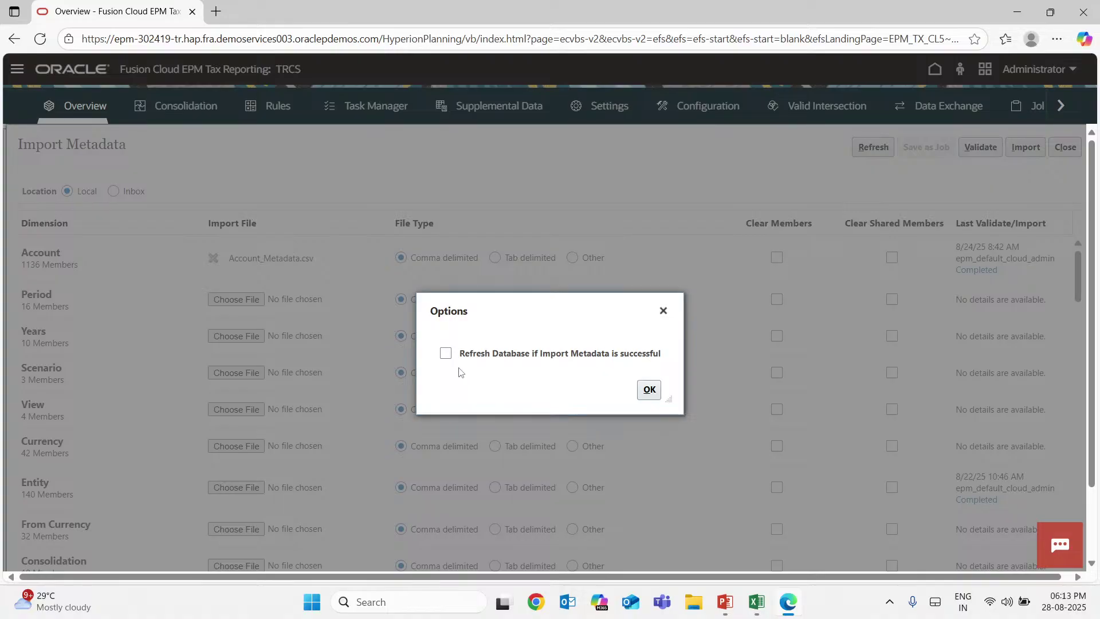
{"action": "left_click", "coordinate": [650, 390]}
{"action": "left_click", "coordinate": [621, 384]}
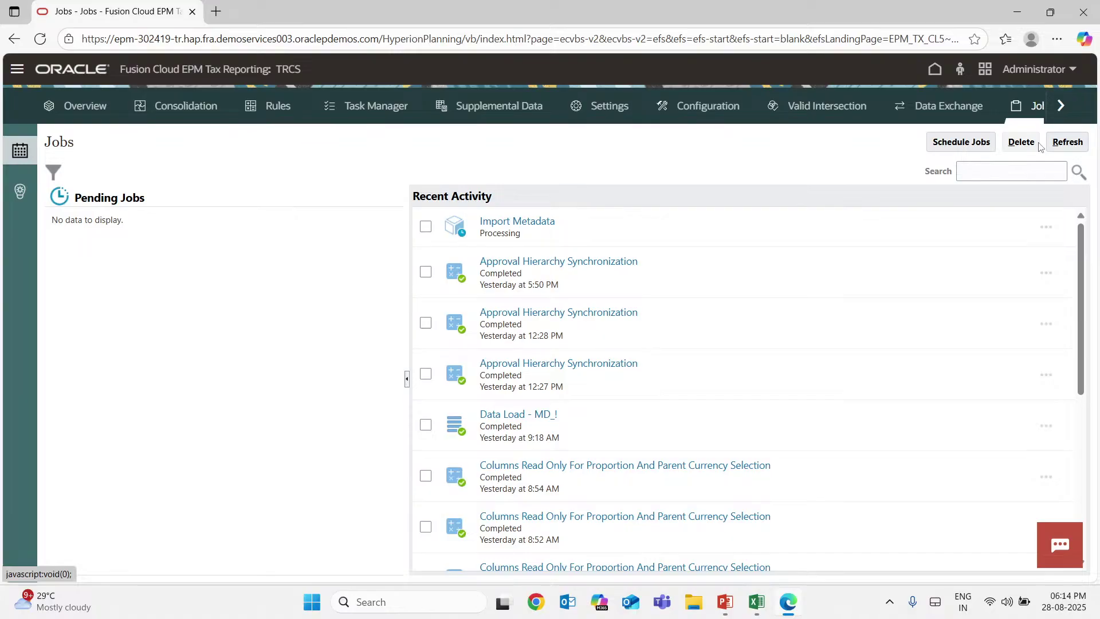
{"action": "left_click", "coordinate": [1067, 141]}
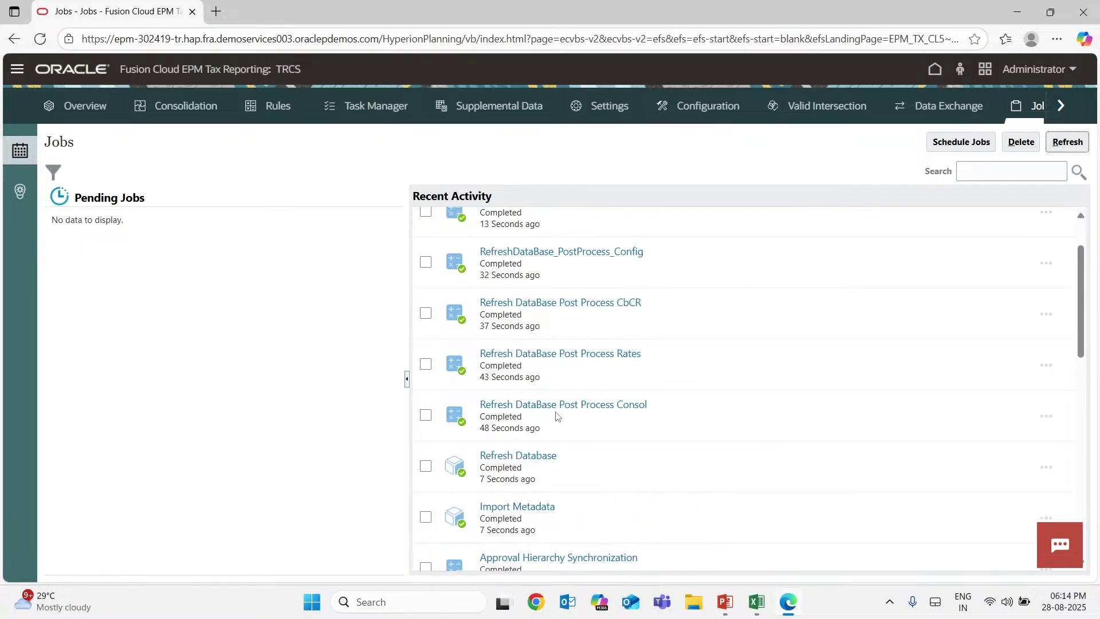
{"action": "scroll", "coordinate": [494, 493], "scroll_direction": "up", "scroll_amount": 2}
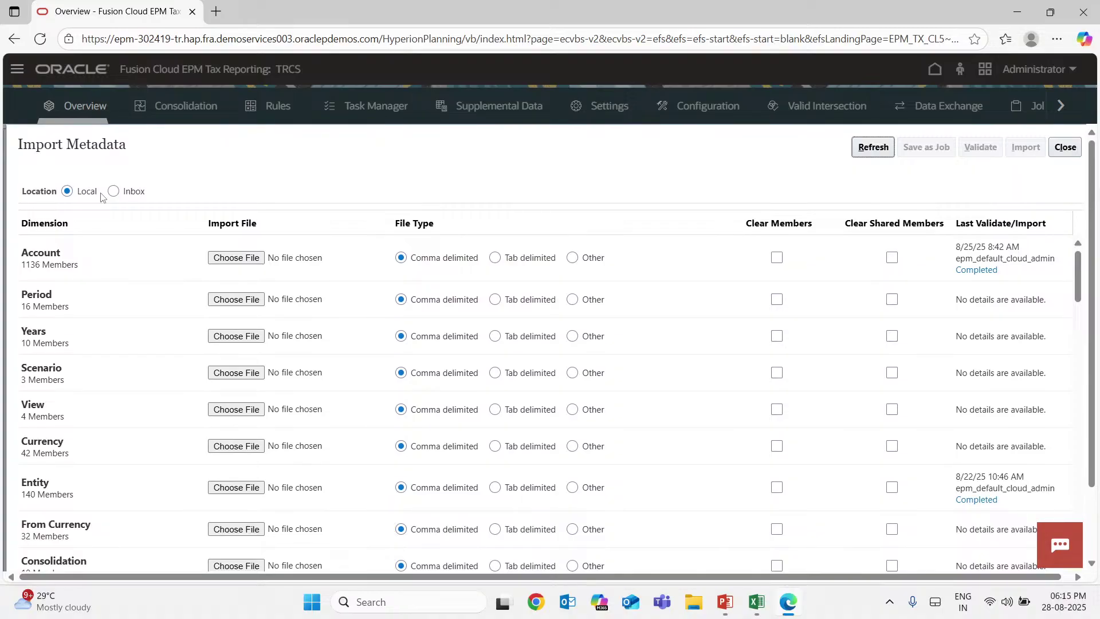
Save the inbox import of Account_Metadata.csv for the Account dimension as job TRCS Training and submit it
{"action": "left_click", "coordinate": [113, 192]}
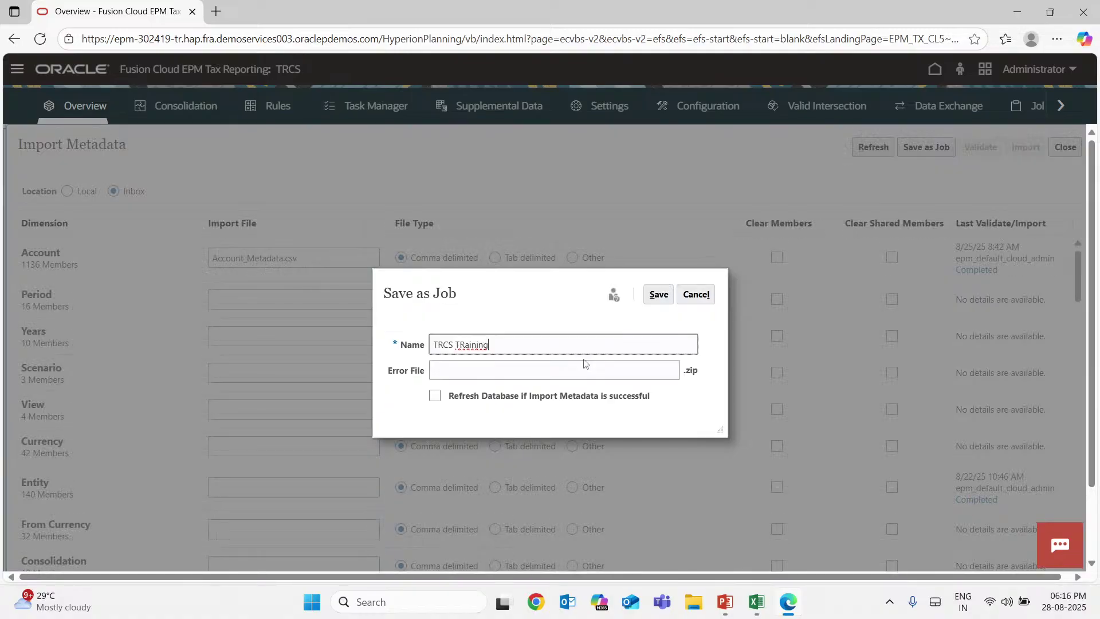
{"action": "key", "text": "Tab"}
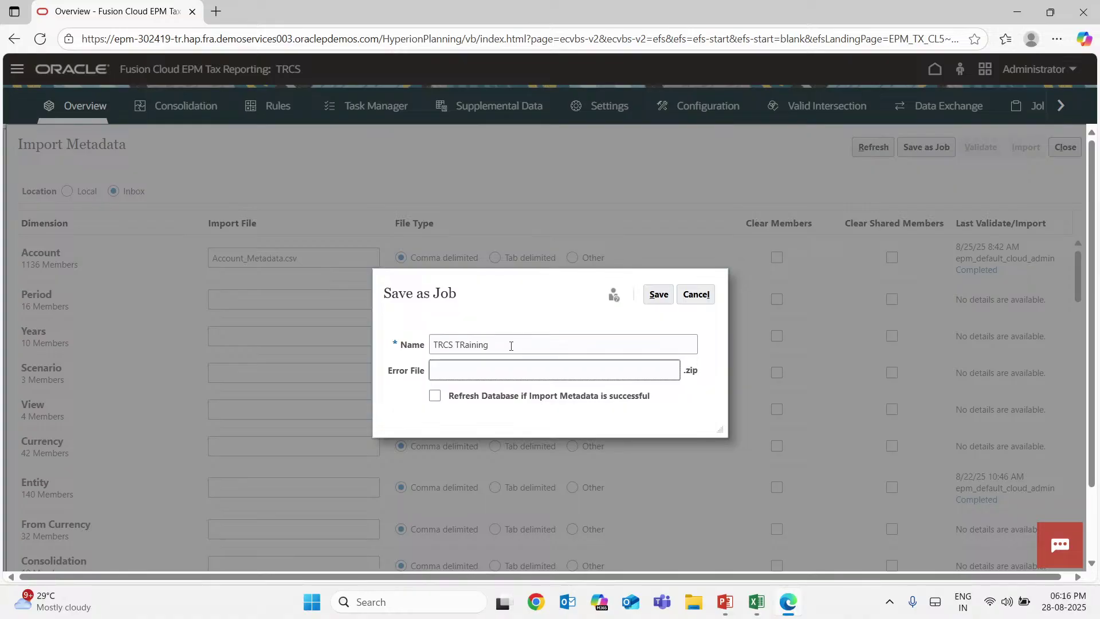
{"action": "key", "text": "Return"}
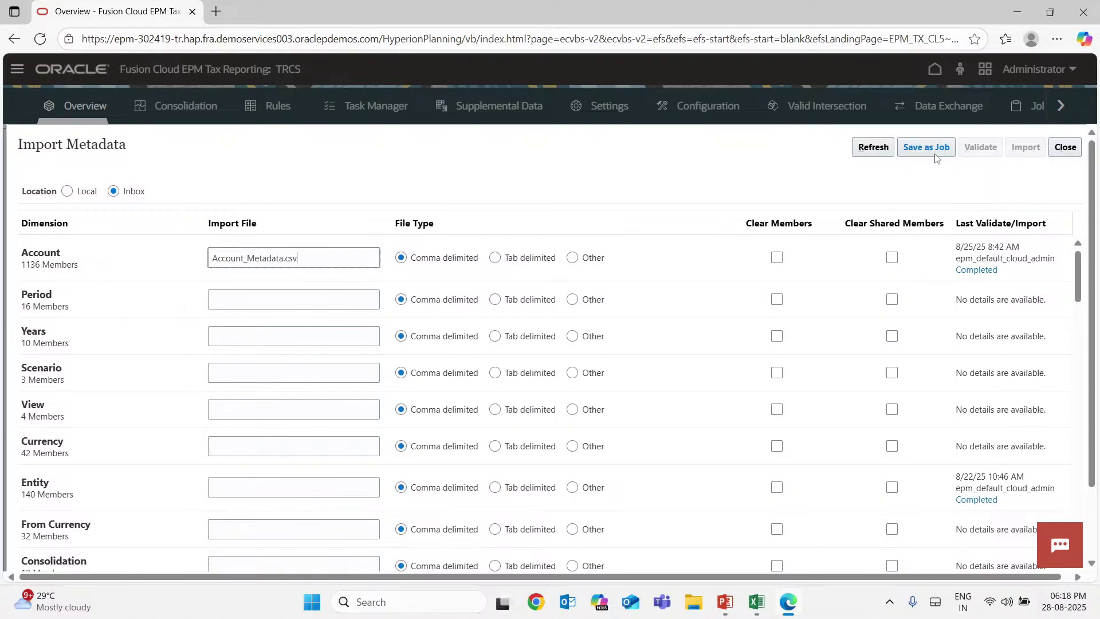
{"action": "left_click", "coordinate": [934, 150]}
{"action": "key", "text": "super+v"}
{"action": "key", "text": "Return"}
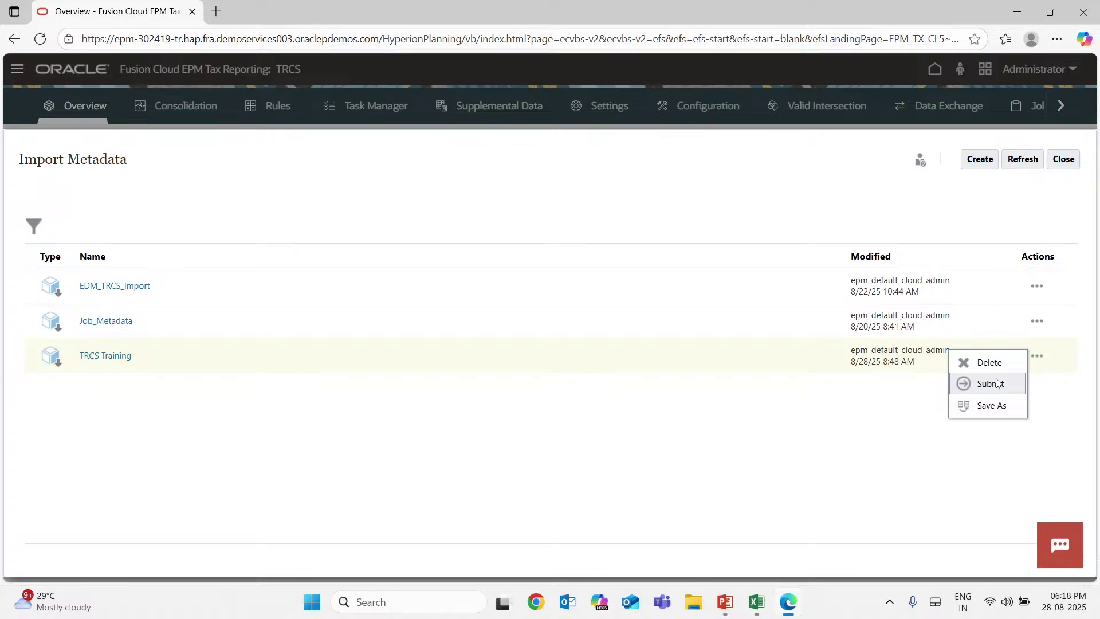
{"action": "left_click", "coordinate": [997, 383]}
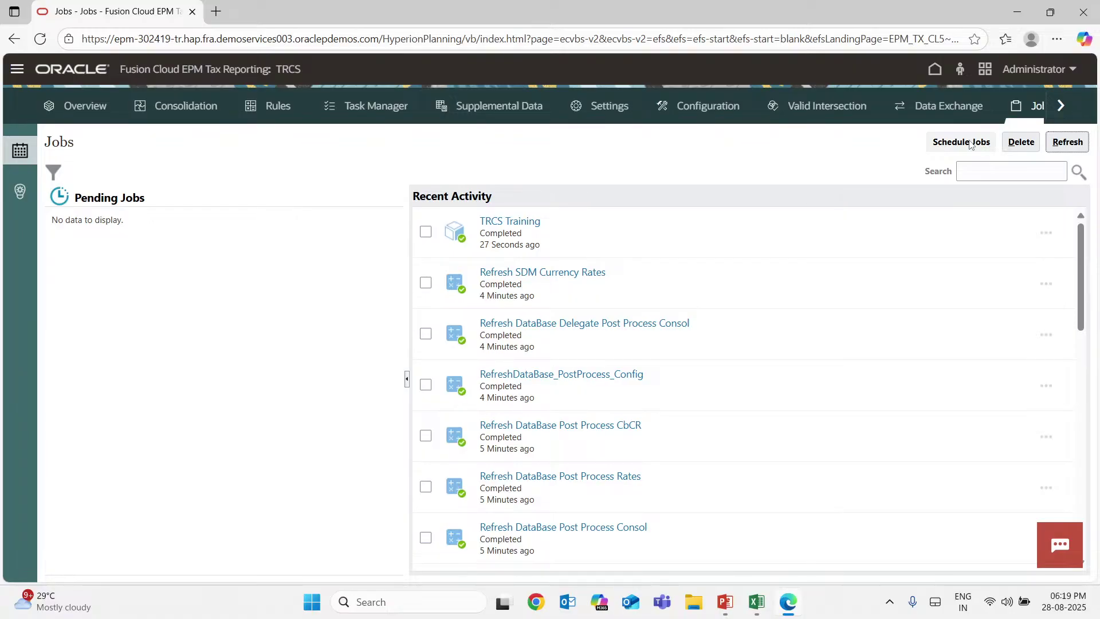
Schedule a daily Import Metadata job named MD JObs that runs TRCS Training from 8/28/25 6:22 PM in the Kolkata - India Time zone
{"action": "left_click", "coordinate": [962, 142]}
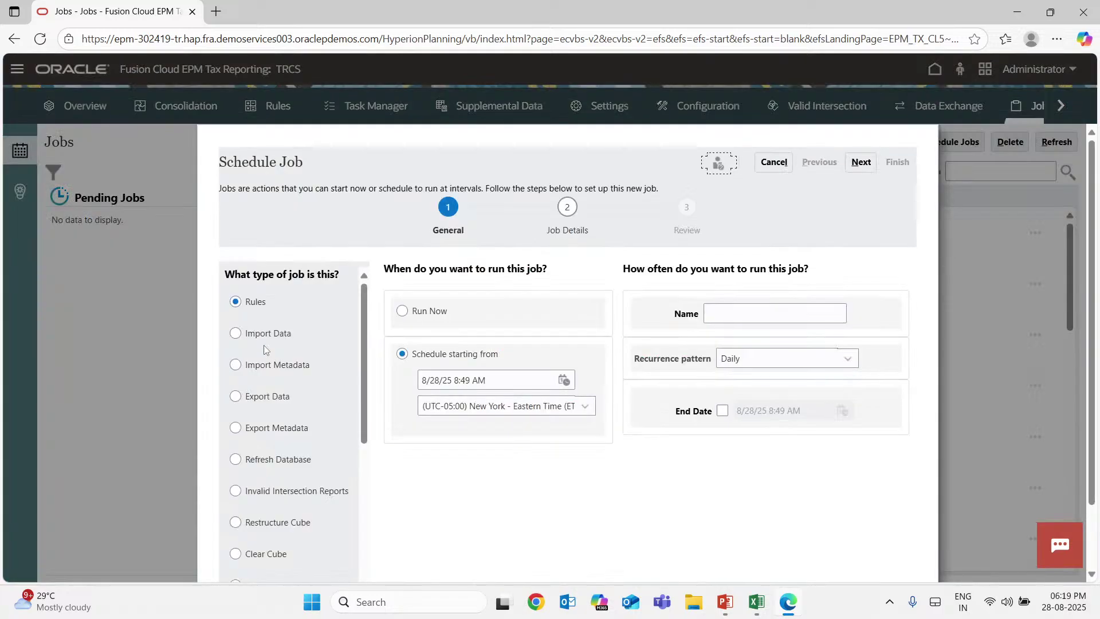
{"action": "left_click", "coordinate": [269, 365]}
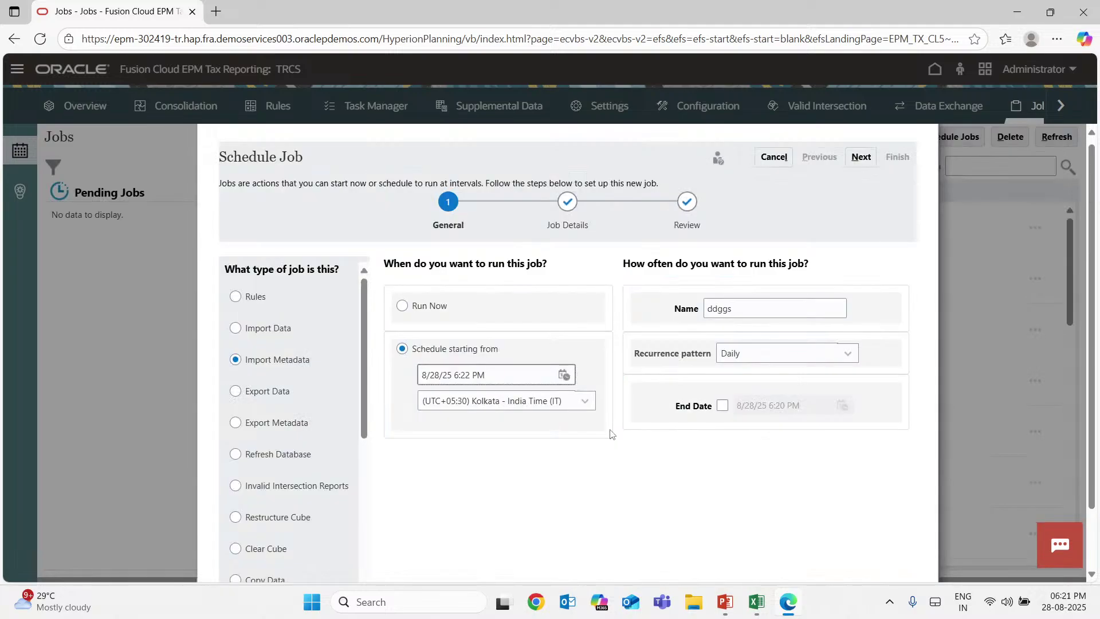
{"action": "left_click", "coordinate": [669, 317]}
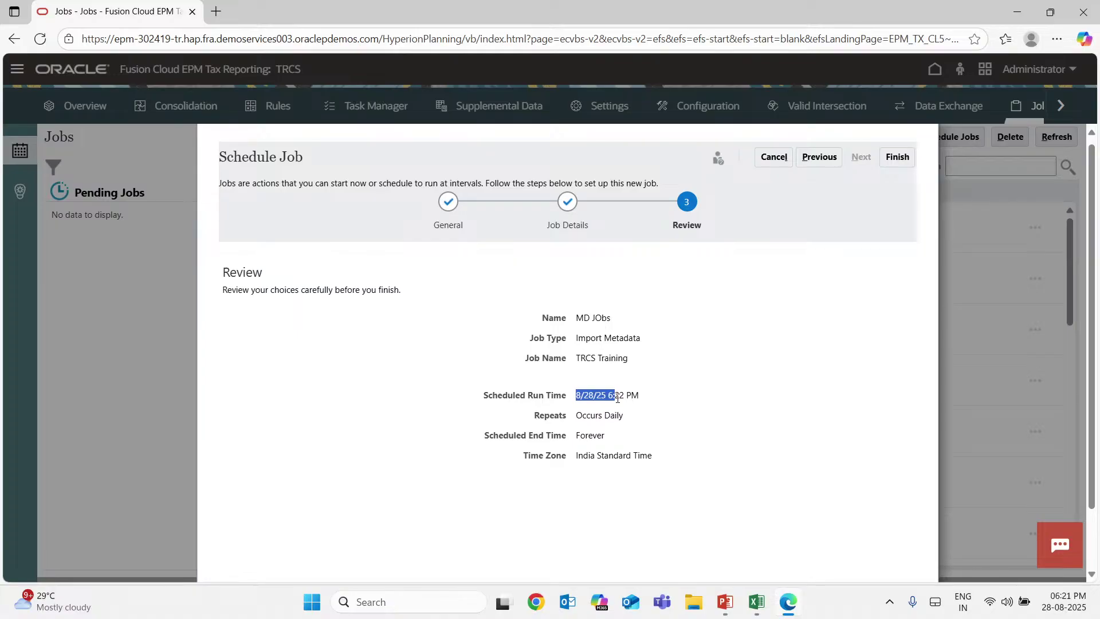
{"action": "left_click_drag", "start_coordinate": [617, 397], "coordinate": [628, 400]}
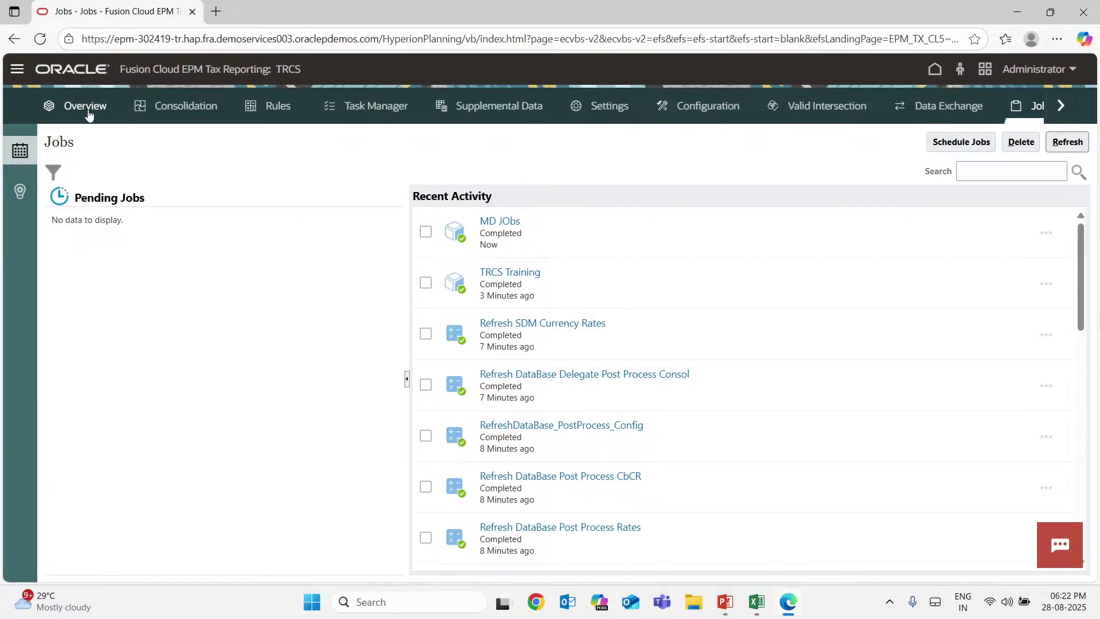
Examine the record counts and error messages in the import and export status of the Period dimension's data import
{"action": "left_click", "coordinate": [88, 114]}
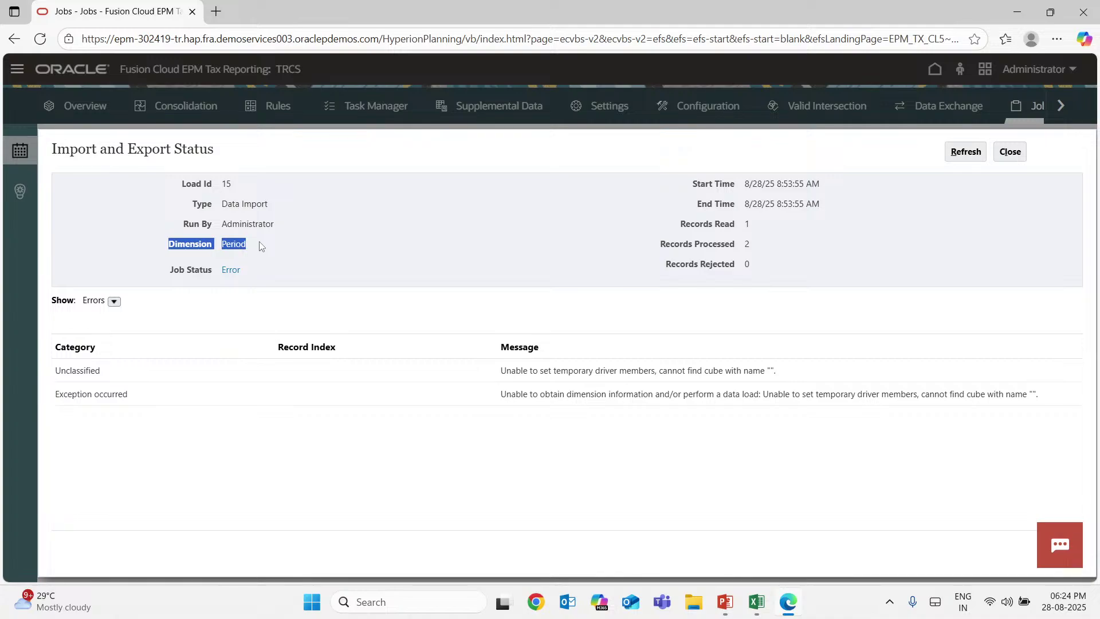
{"action": "left_click", "coordinate": [785, 215]}
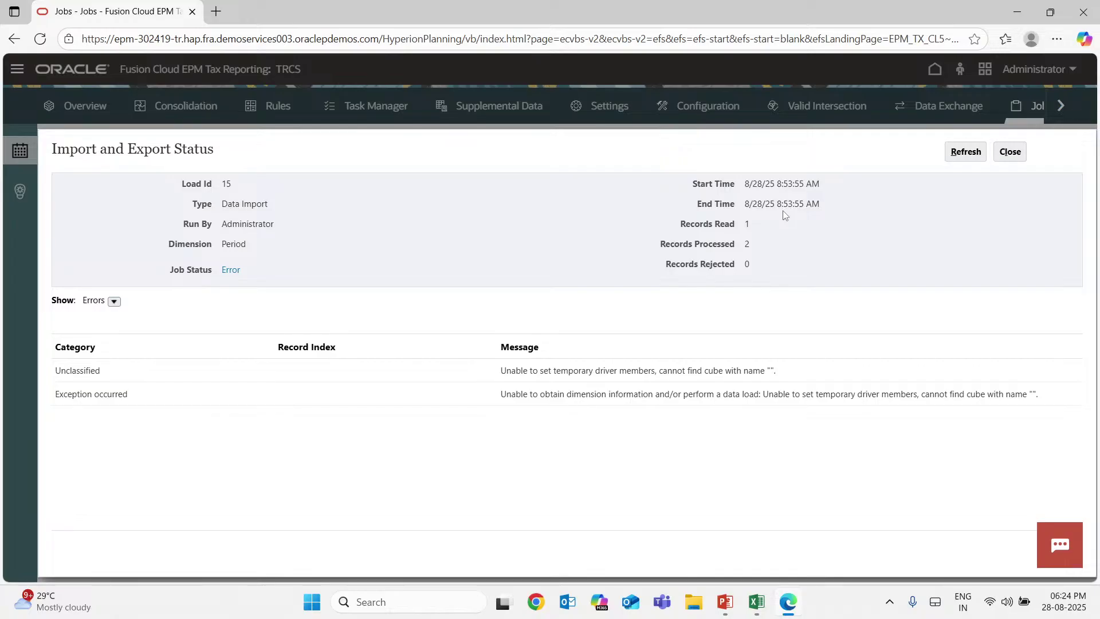
{"action": "left_click_drag", "start_coordinate": [785, 215], "coordinate": [660, 249]}
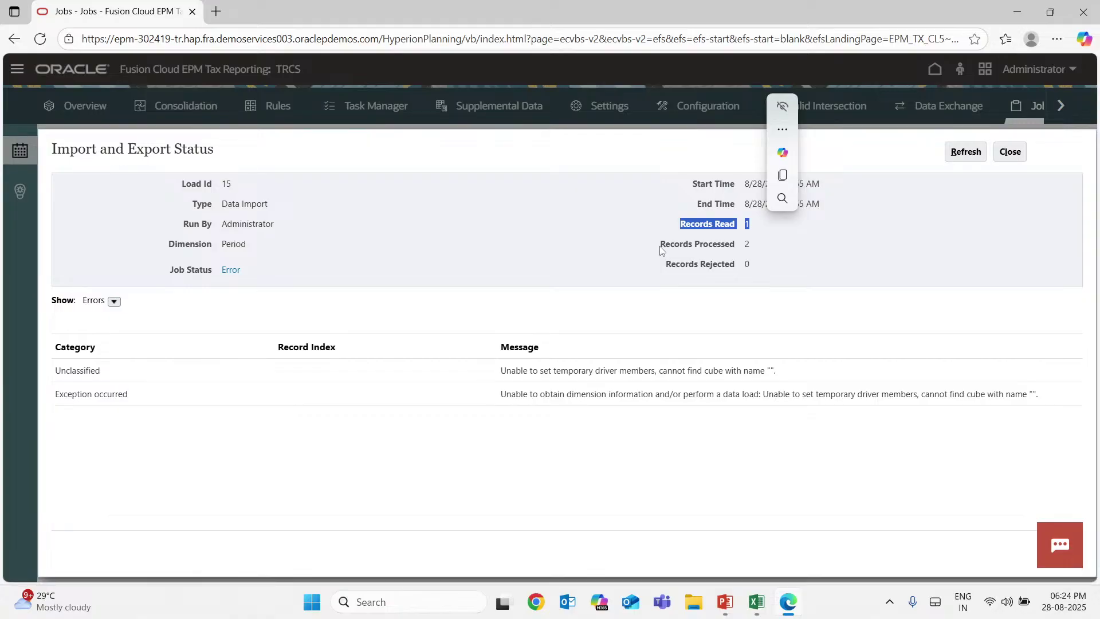
{"action": "left_click_drag", "start_coordinate": [501, 371], "coordinate": [778, 375]}
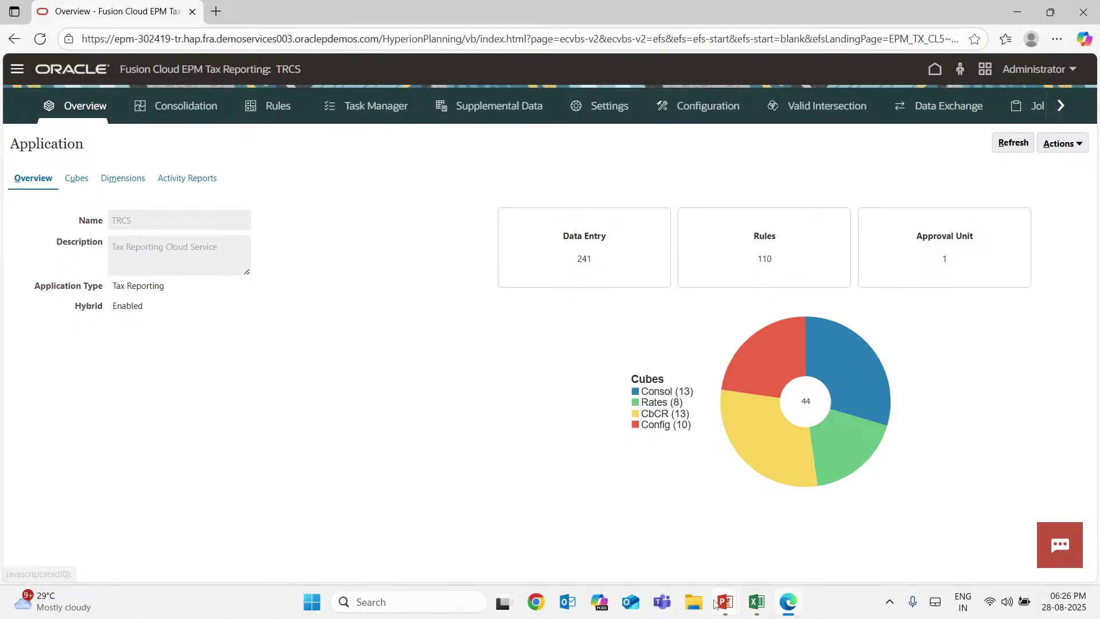
Switch to Excel and view the TRCS ad hoc grid on Sheet1 of Book1
{"action": "left_click", "coordinate": [756, 601]}
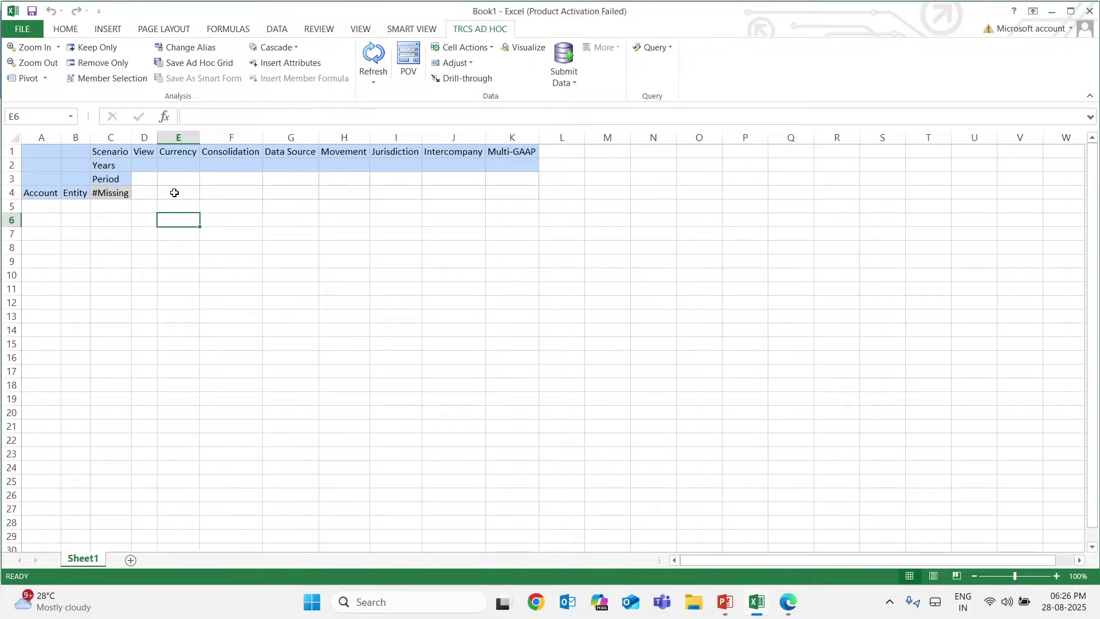
{"action": "left_click", "coordinate": [512, 275]}
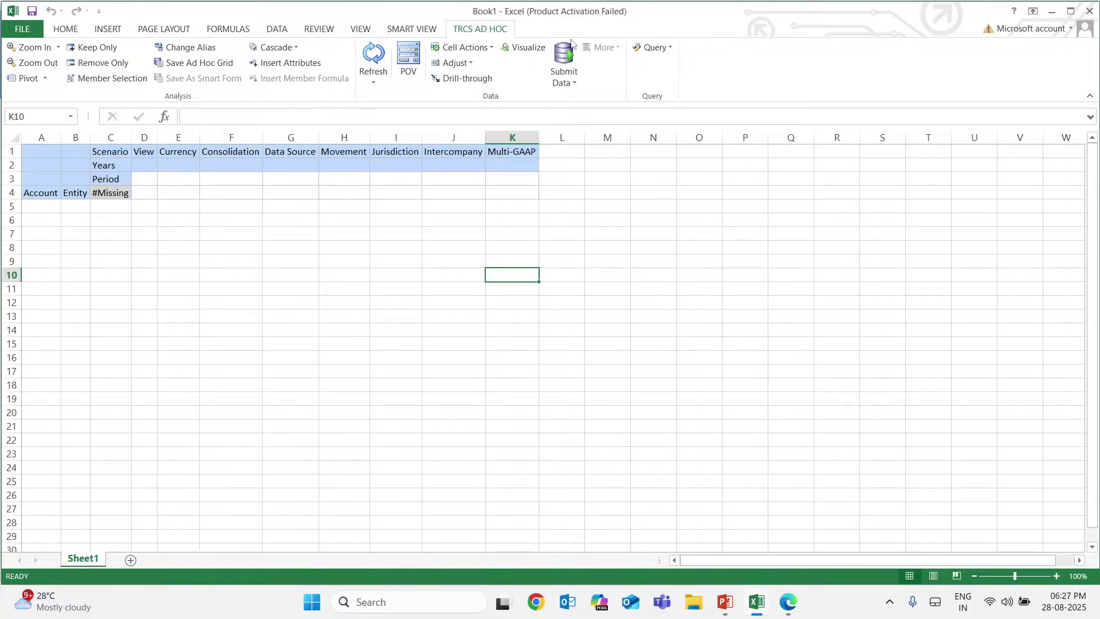